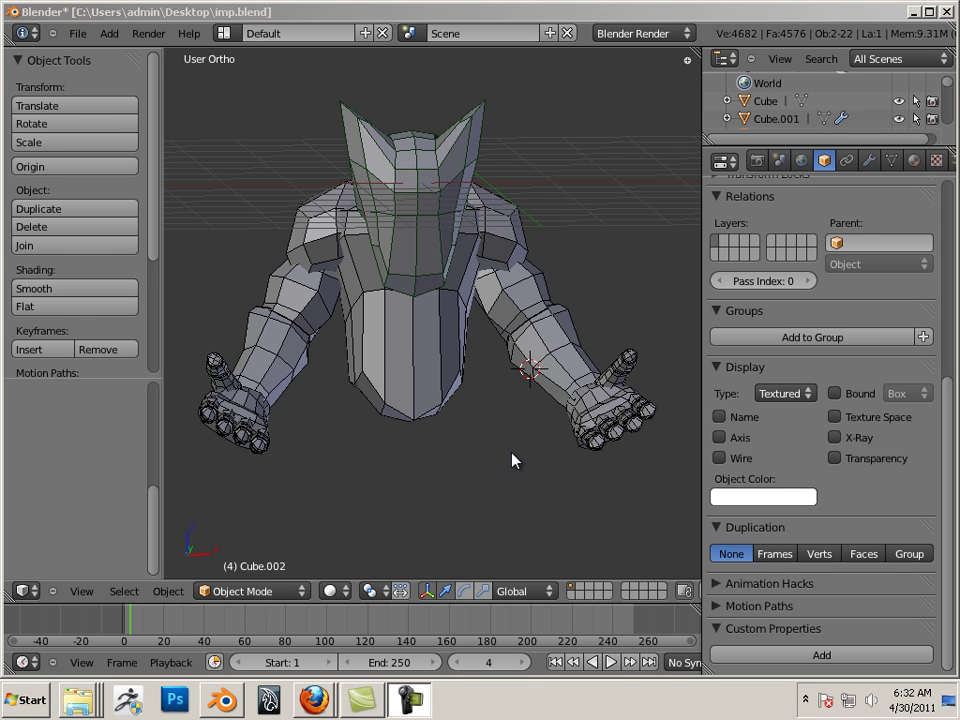
pyautogui.rightClick(530, 382)
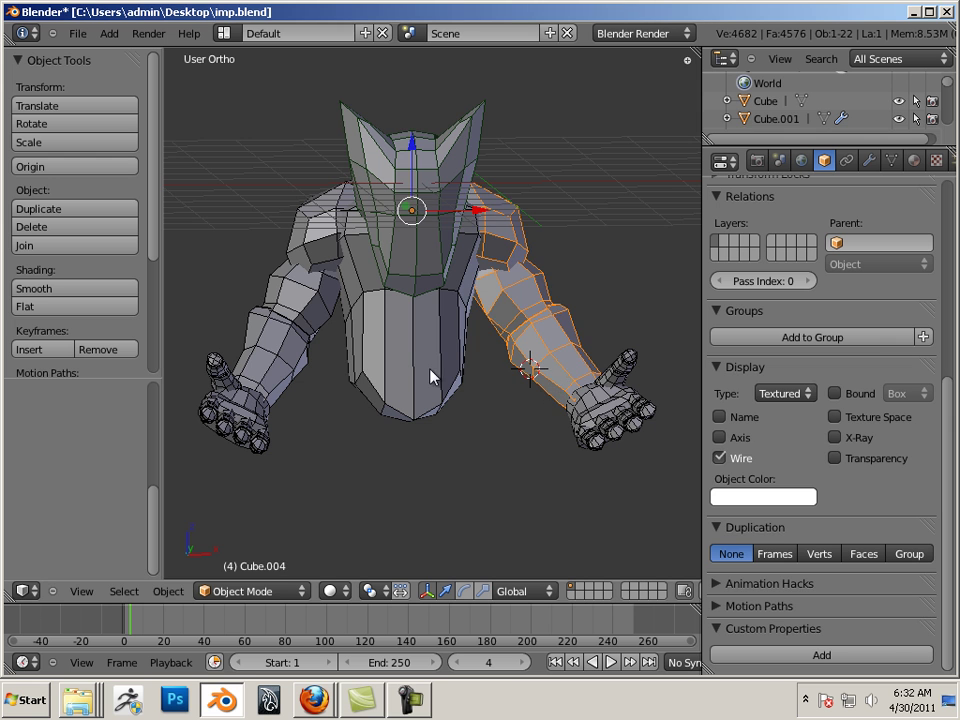
pyautogui.rightClick(349, 372)
pyautogui.rightClick(381, 257)
pyautogui.rightClick(519, 279)
pyautogui.rightClick(476, 354)
pyautogui.rightClick(356, 381)
pyautogui.rightClick(311, 364)
pyautogui.moveTo(465, 418)
pyautogui.mouseDown(button='middle')
pyautogui.moveTo(495, 433)
pyautogui.moveTo(521, 420)
pyautogui.moveTo(285, 410)
pyautogui.mouseUp(button='middle')
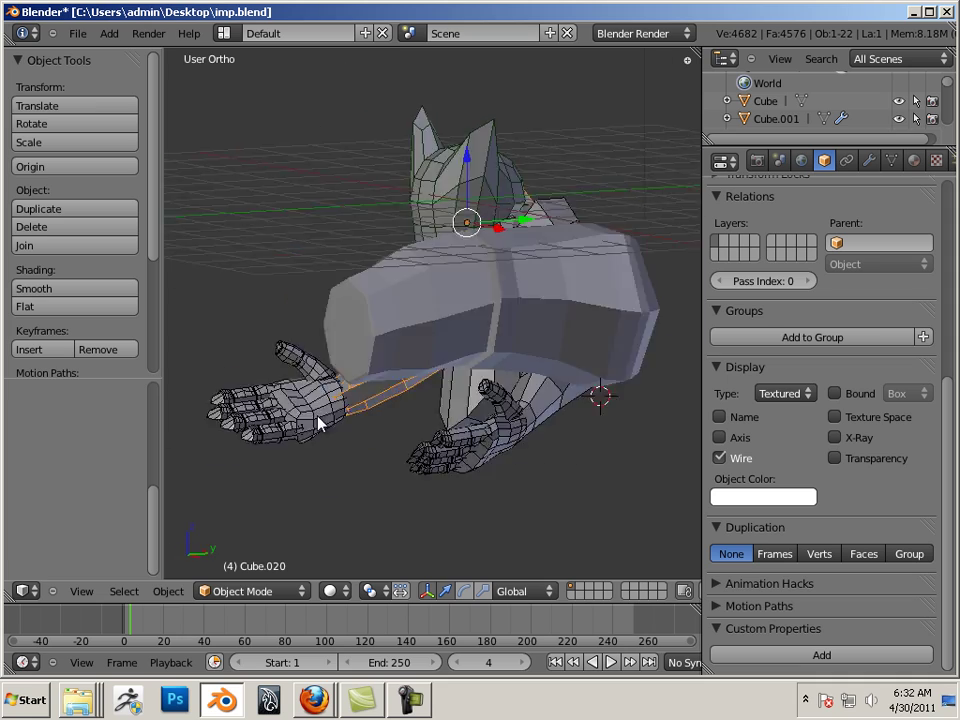
pyautogui.moveTo(285, 410); pyautogui.dragTo(435, 388, button='middle')
pyautogui.scroll(3, 282, 398)
pyautogui.moveTo(282, 398); pyautogui.dragTo(289, 401, button='middle')
pyautogui.rightClick(540, 310)
pyautogui.moveTo(446, 375); pyautogui.dragTo(446, 395, button='middle')
pyautogui.keyDown('shift'); pyautogui.rightClick(307, 404); pyautogui.keyUp('shift')
pyautogui.moveTo(307, 404)
pyautogui.mouseDown(button='middle')
pyautogui.moveTo(280, 368)
pyautogui.moveTo(360, 414)
pyautogui.moveTo(606, 401)
pyautogui.moveTo(551, 396)
pyautogui.moveTo(511, 410)
pyautogui.moveTo(523, 388)
pyautogui.moveTo(422, 369)
pyautogui.moveTo(444, 381)
pyautogui.mouseUp(button='middle')
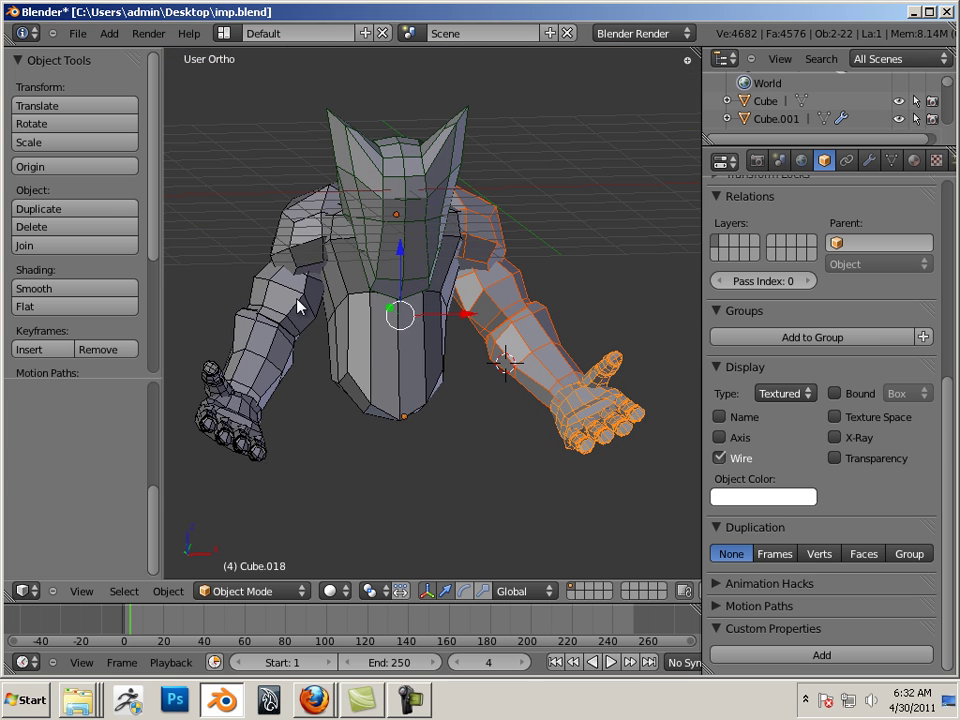
pyautogui.moveTo(298, 304)
pyautogui.mouseDown(button='middle')
pyautogui.moveTo(454, 392)
pyautogui.moveTo(358, 388)
pyautogui.moveTo(426, 381)
pyautogui.moveTo(415, 380)
pyautogui.moveTo(420, 358)
pyautogui.moveTo(399, 373)
pyautogui.moveTo(400, 363)
pyautogui.moveTo(439, 375)
pyautogui.moveTo(349, 390)
pyautogui.moveTo(431, 381)
pyautogui.moveTo(499, 396)
pyautogui.moveTo(339, 446)
pyautogui.moveTo(465, 381)
pyautogui.moveTo(540, 386)
pyautogui.moveTo(437, 398)
pyautogui.mouseUp(button='middle')
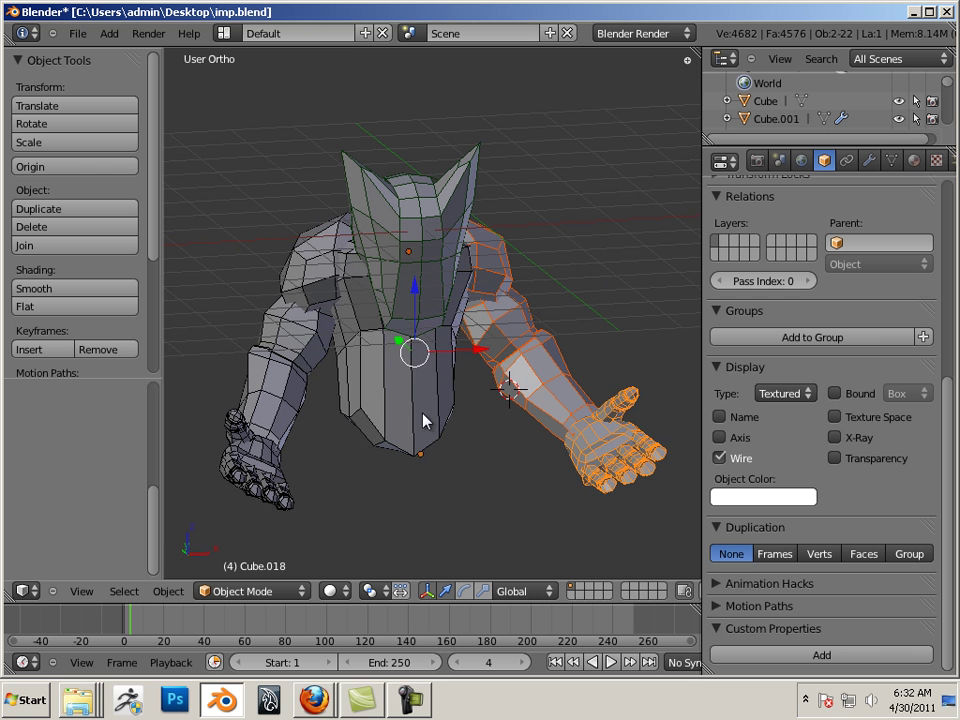
pyautogui.moveTo(433, 476); pyautogui.dragTo(411, 452, button='middle')
pyautogui.rightClick(411, 452)
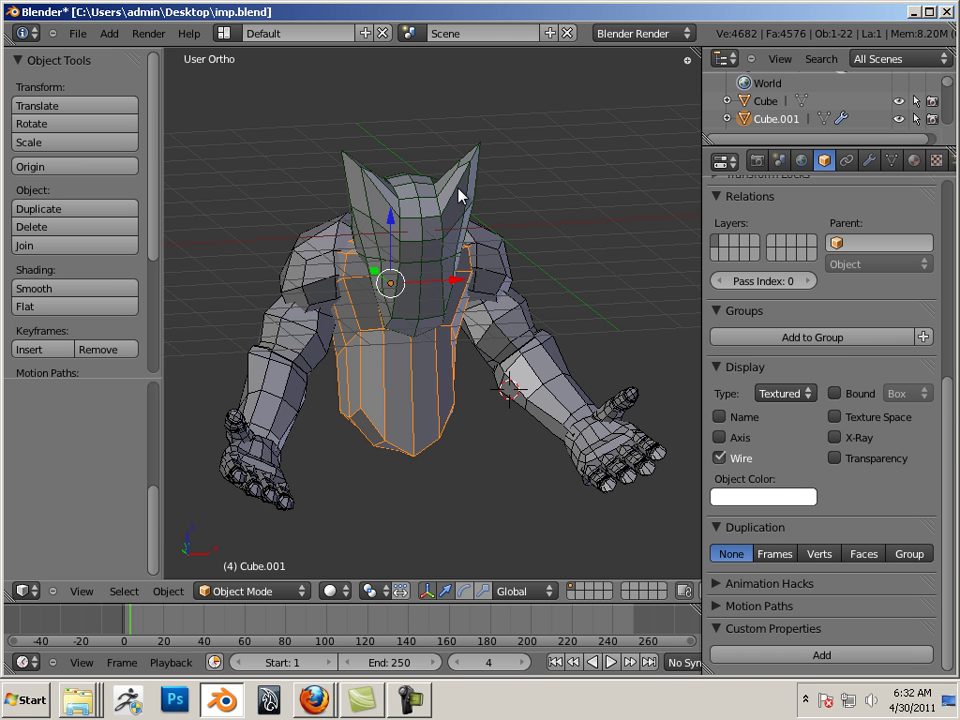
pyautogui.moveTo(484, 203)
pyautogui.mouseDown(button='middle')
pyautogui.moveTo(410, 213)
pyautogui.moveTo(450, 214)
pyautogui.mouseUp(button='middle')
pyautogui.rightClick(441, 211)
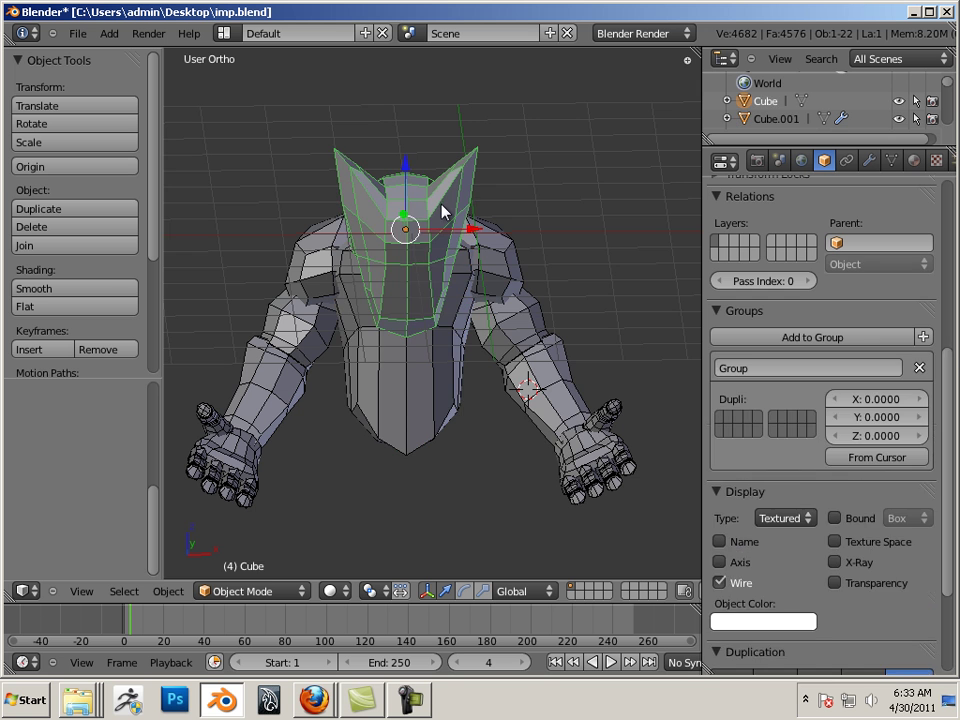
pyautogui.rightClick(499, 261)
pyautogui.rightClick(444, 349)
pyautogui.rightClick(362, 208)
pyautogui.rightClick(521, 326)
pyautogui.moveTo(606, 315)
pyautogui.mouseDown(button='middle')
pyautogui.moveTo(425, 314)
pyautogui.moveTo(311, 328)
pyautogui.mouseUp(button='middle')
pyautogui.scroll(3, 425, 315)
pyautogui.scroll(2, 336, 339)
pyautogui.scroll(-2, 457, 325)
pyautogui.moveTo(418, 315)
pyautogui.mouseDown(button='middle')
pyautogui.moveTo(274, 304)
pyautogui.moveTo(492, 327)
pyautogui.moveTo(549, 364)
pyautogui.moveTo(416, 338)
pyautogui.moveTo(514, 354)
pyautogui.moveTo(471, 311)
pyautogui.moveTo(370, 305)
pyautogui.moveTo(341, 279)
pyautogui.moveTo(330, 291)
pyautogui.moveTo(485, 325)
pyautogui.moveTo(412, 308)
pyautogui.moveTo(467, 274)
pyautogui.moveTo(450, 319)
pyautogui.mouseUp(button='middle')
pyautogui.rightClick(492, 327)
pyautogui.rightClick(390, 322)
pyautogui.moveTo(381, 463)
pyautogui.mouseDown(button='middle')
pyautogui.moveTo(486, 369)
pyautogui.moveTo(495, 392)
pyautogui.mouseUp(button='middle')
pyautogui.scroll(5, 532, 394)
pyautogui.scroll(-5, 532, 394)
pyautogui.moveTo(396, 392); pyautogui.dragTo(330, 210, button='middle')
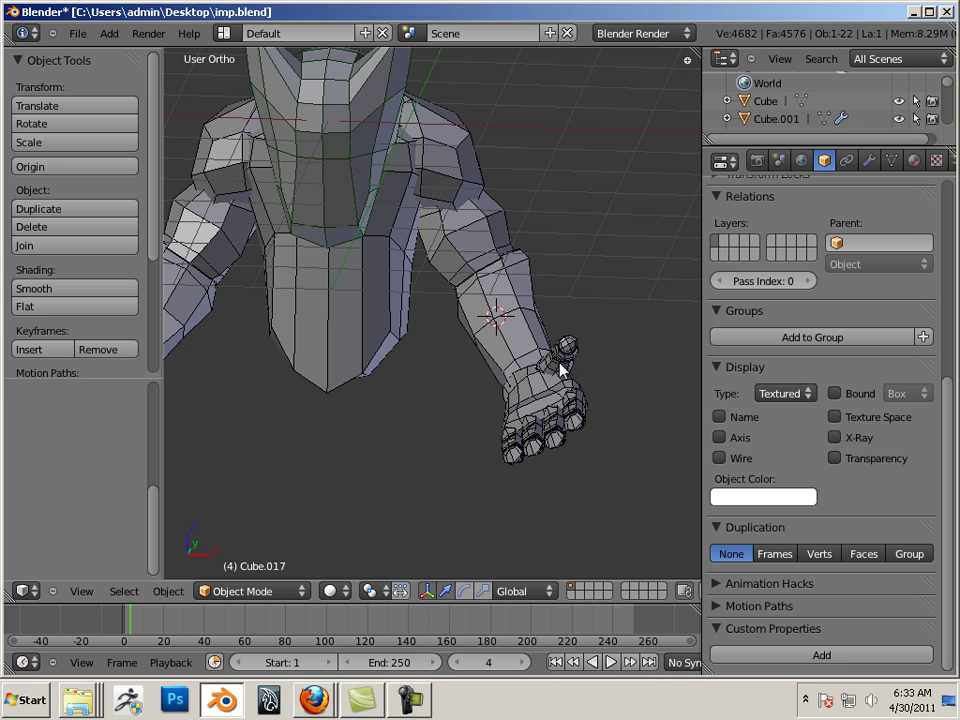
pyautogui.moveTo(564, 369)
pyautogui.mouseDown(button='middle')
pyautogui.moveTo(411, 375)
pyautogui.moveTo(455, 378)
pyautogui.moveTo(452, 360)
pyautogui.moveTo(302, 349)
pyautogui.moveTo(339, 375)
pyautogui.moveTo(302, 358)
pyautogui.mouseUp(button='middle')
pyautogui.rightClick(302, 360)
pyautogui.rightClick(365, 345)
pyautogui.moveTo(365, 345)
pyautogui.mouseDown(button='middle')
pyautogui.moveTo(396, 422)
pyautogui.moveTo(456, 396)
pyautogui.moveTo(428, 390)
pyautogui.moveTo(435, 377)
pyautogui.mouseUp(button='middle')
pyautogui.scroll(-4, 420, 360)
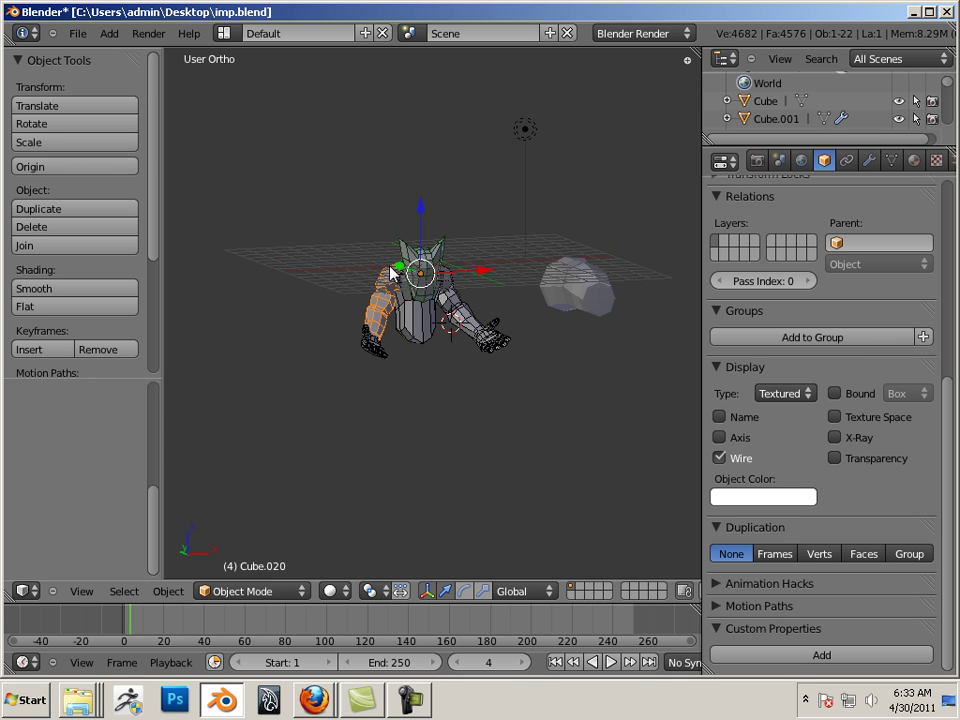
pyautogui.scroll(1, 422, 306)
pyautogui.scroll(3, 422, 306)
pyautogui.moveTo(375, 321); pyautogui.dragTo(477, 332, button='middle')
pyautogui.scroll(2, 476, 332)
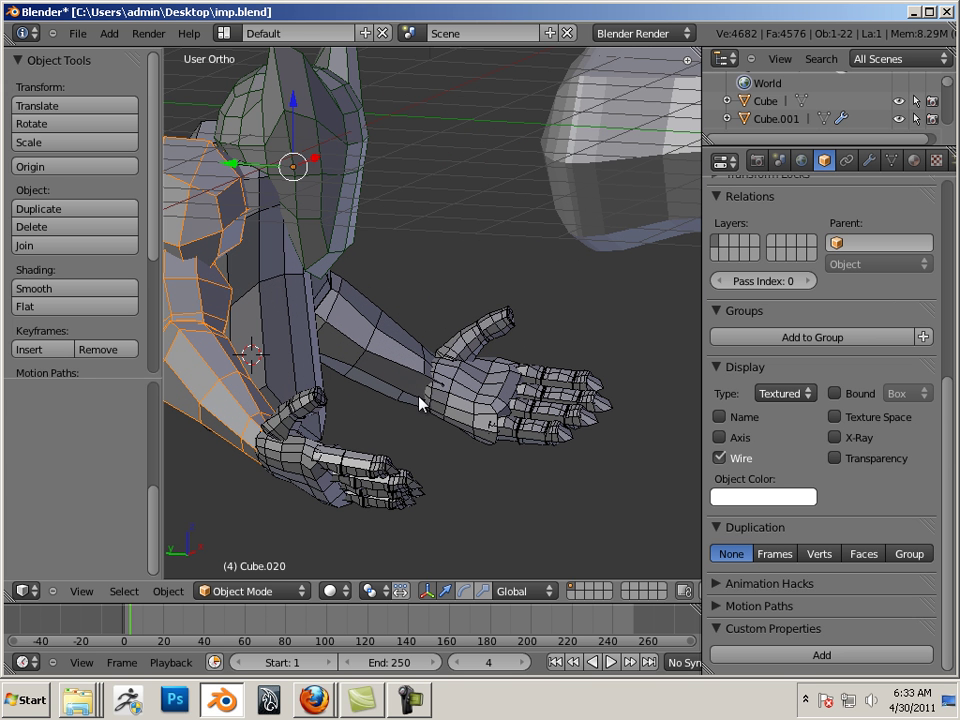
pyautogui.moveTo(461, 392)
pyautogui.mouseDown(button='middle')
pyautogui.moveTo(321, 390)
pyautogui.moveTo(357, 385)
pyautogui.moveTo(339, 321)
pyautogui.mouseUp(button='middle')
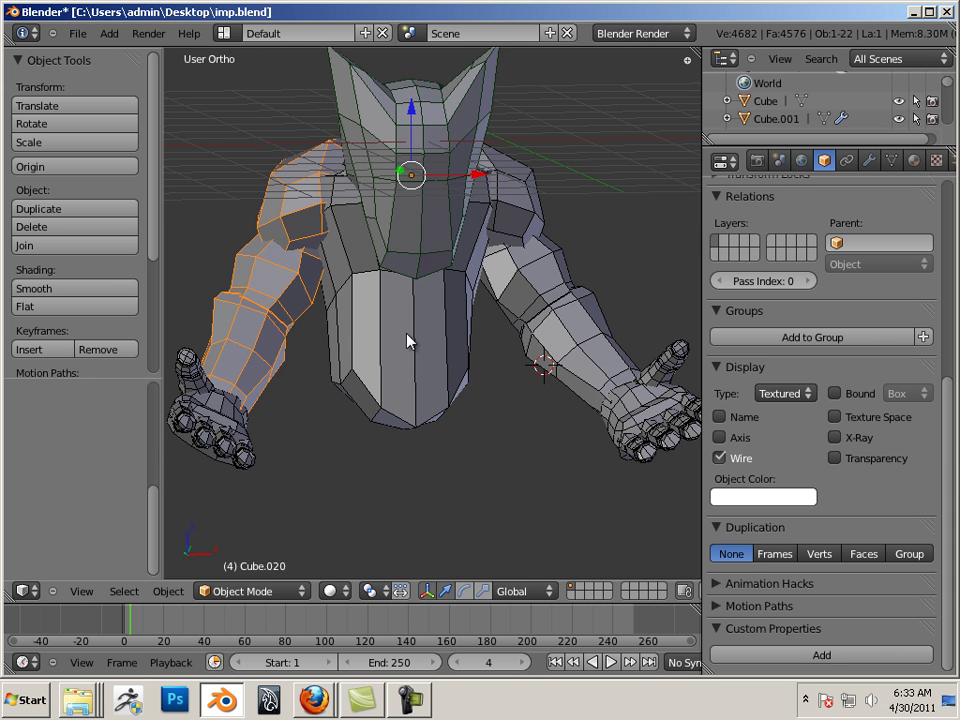
pyautogui.moveTo(440, 348)
pyautogui.mouseDown(button='middle')
pyautogui.moveTo(489, 364)
pyautogui.moveTo(463, 364)
pyautogui.moveTo(456, 360)
pyautogui.moveTo(485, 362)
pyautogui.mouseUp(button='middle')
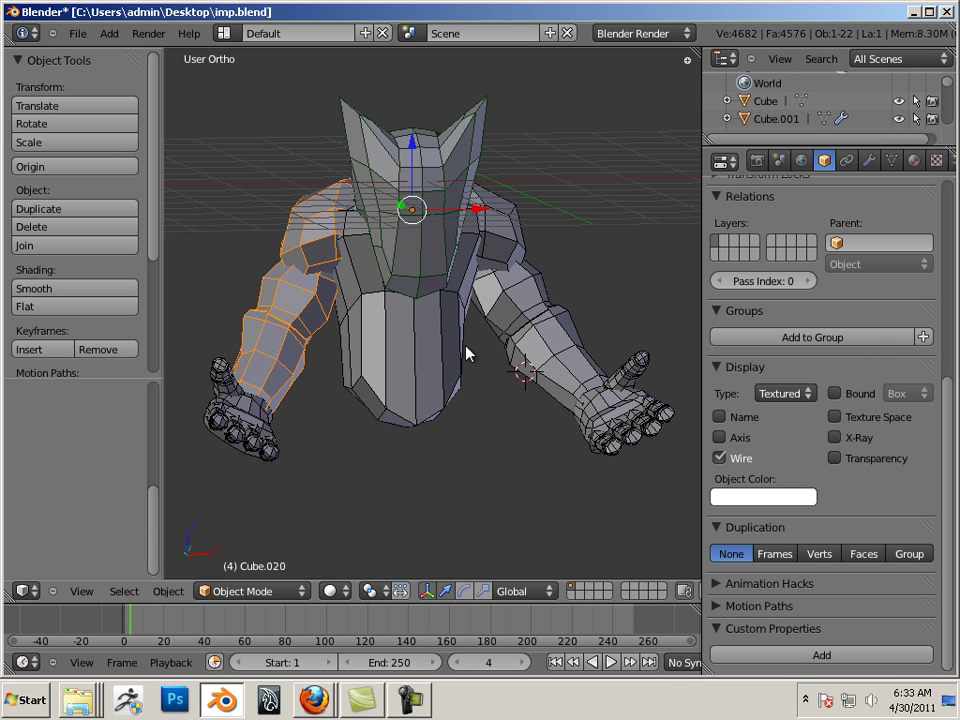